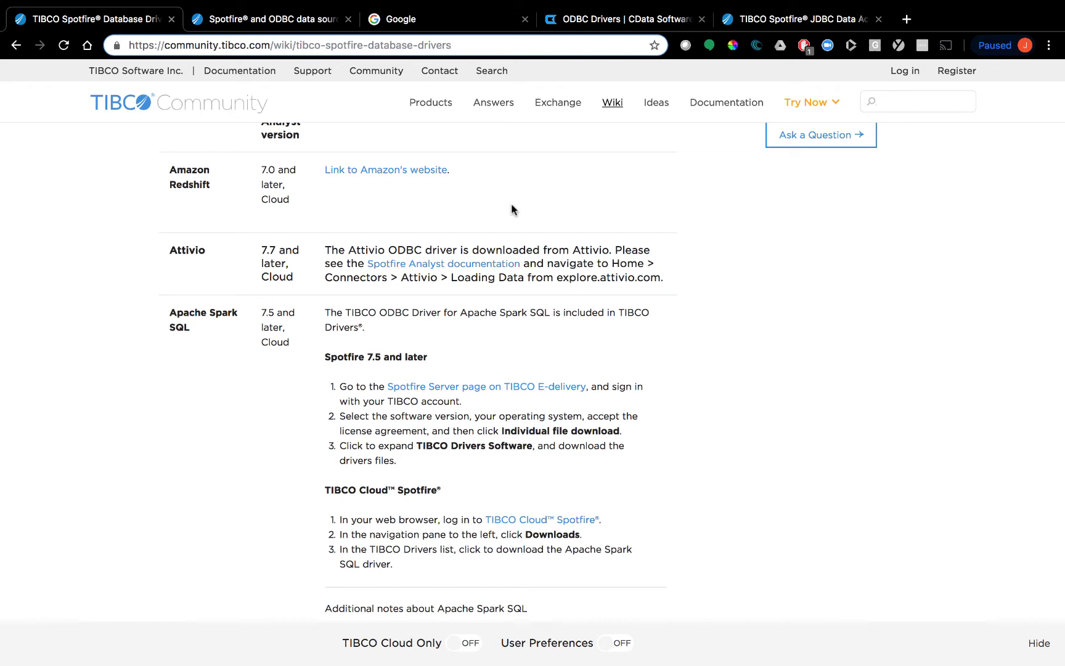
- Examine the Spotfire and ODBC data sources wiki article, including its generic ODBC versus connectors comparison and connection prerequisites
{"action": "left_click", "coordinate": [281, 26]}
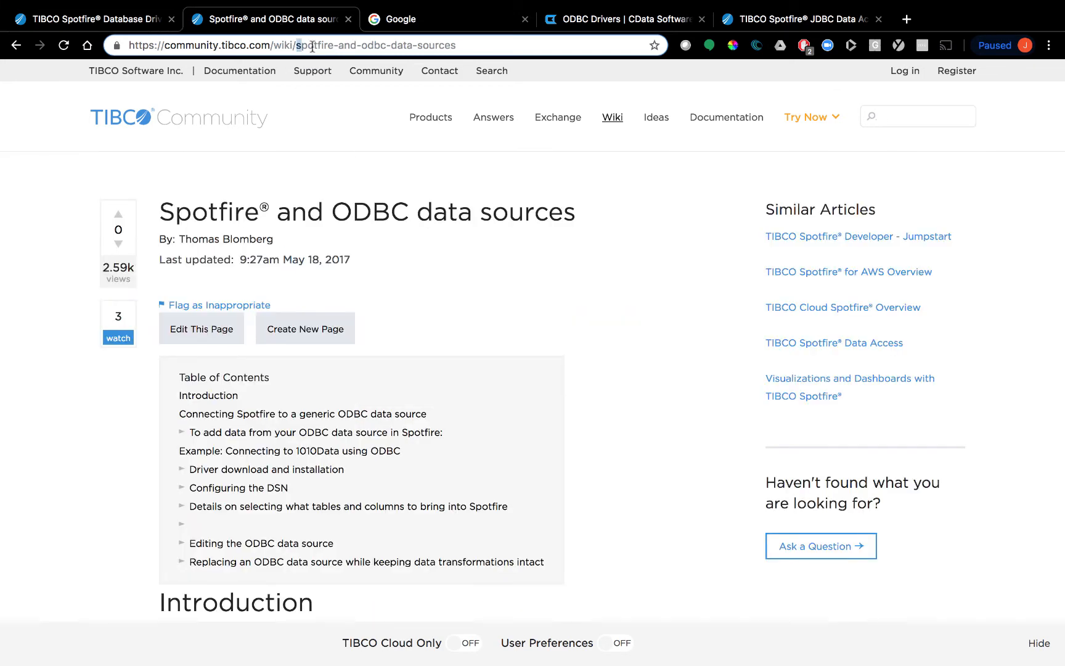
{"action": "left_click_drag", "start_coordinate": [296, 45], "coordinate": [461, 36]}
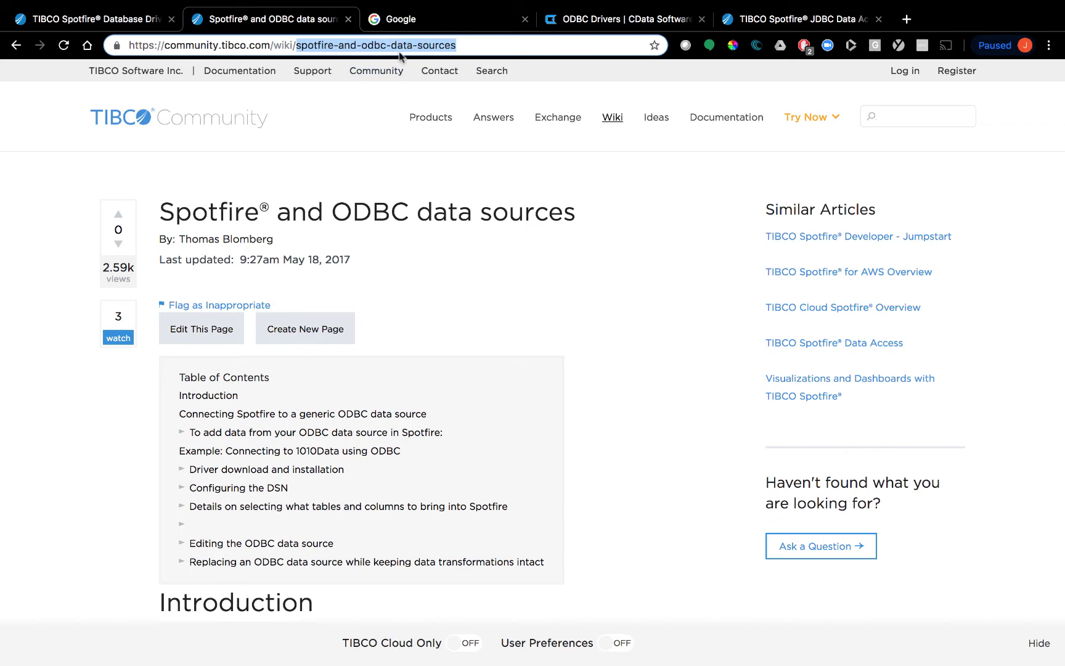
{"action": "left_click", "coordinate": [470, 41]}
{"action": "scroll", "coordinate": [393, 366], "scroll_direction": "down", "scroll_amount": 5}
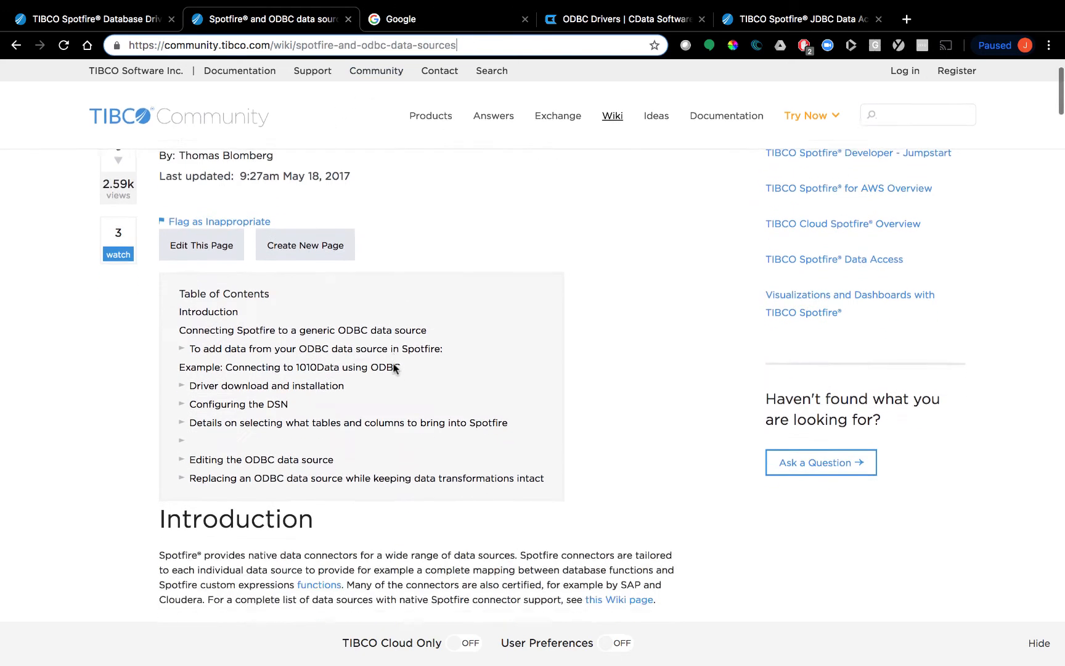
{"action": "scroll", "coordinate": [393, 365], "scroll_direction": "down", "scroll_amount": 2}
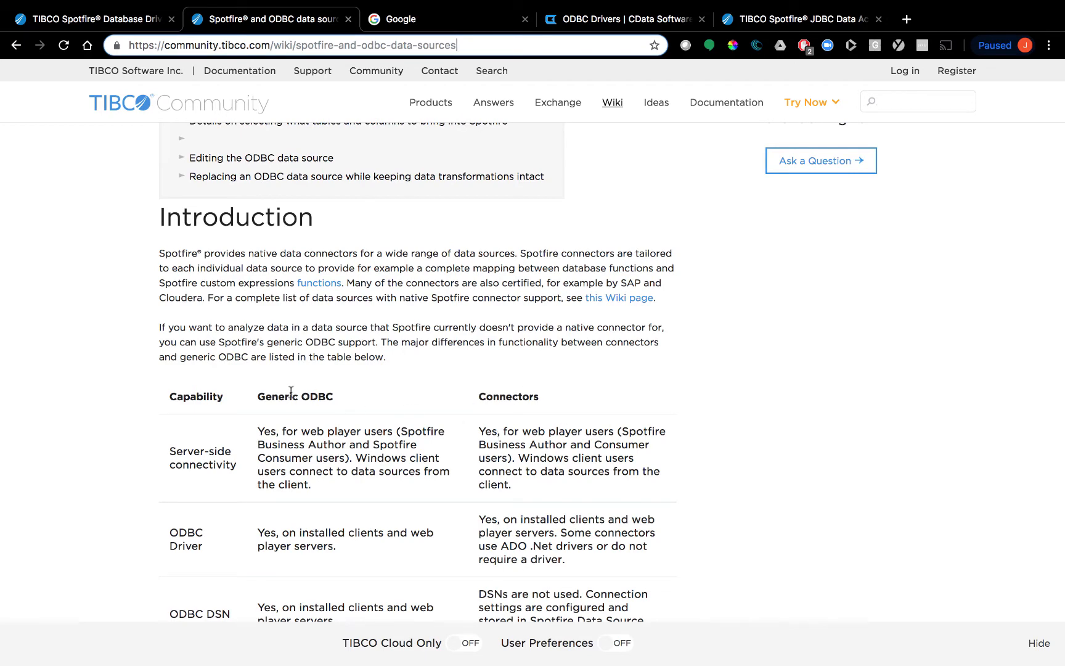
{"action": "scroll", "coordinate": [327, 475], "scroll_direction": "down", "scroll_amount": 1}
{"action": "scroll", "coordinate": [327, 475], "scroll_direction": "down", "scroll_amount": 10}
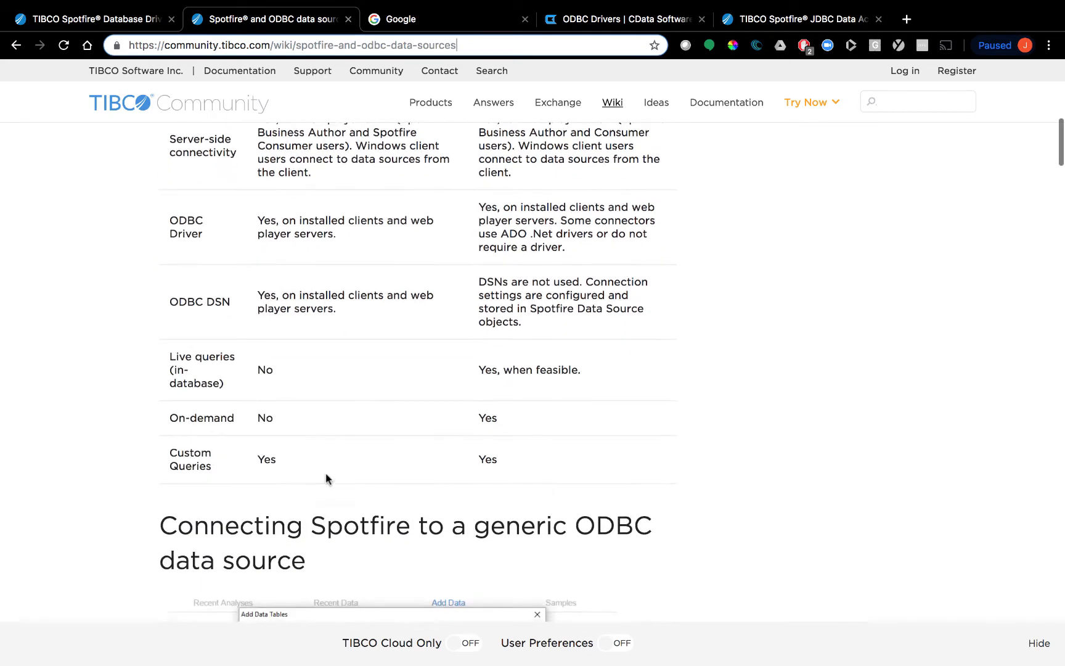
{"action": "scroll", "coordinate": [326, 476], "scroll_direction": "down", "scroll_amount": 5}
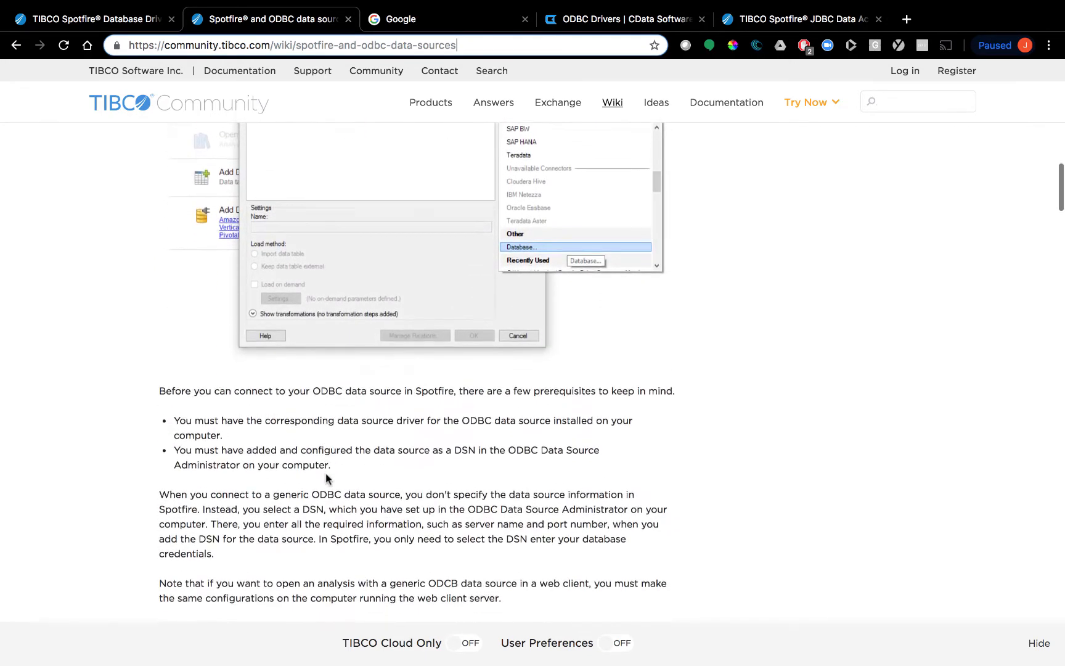
{"action": "scroll", "coordinate": [326, 475], "scroll_direction": "up", "scroll_amount": 20}
{"action": "scroll", "coordinate": [326, 479], "scroll_direction": "up", "scroll_amount": 3}
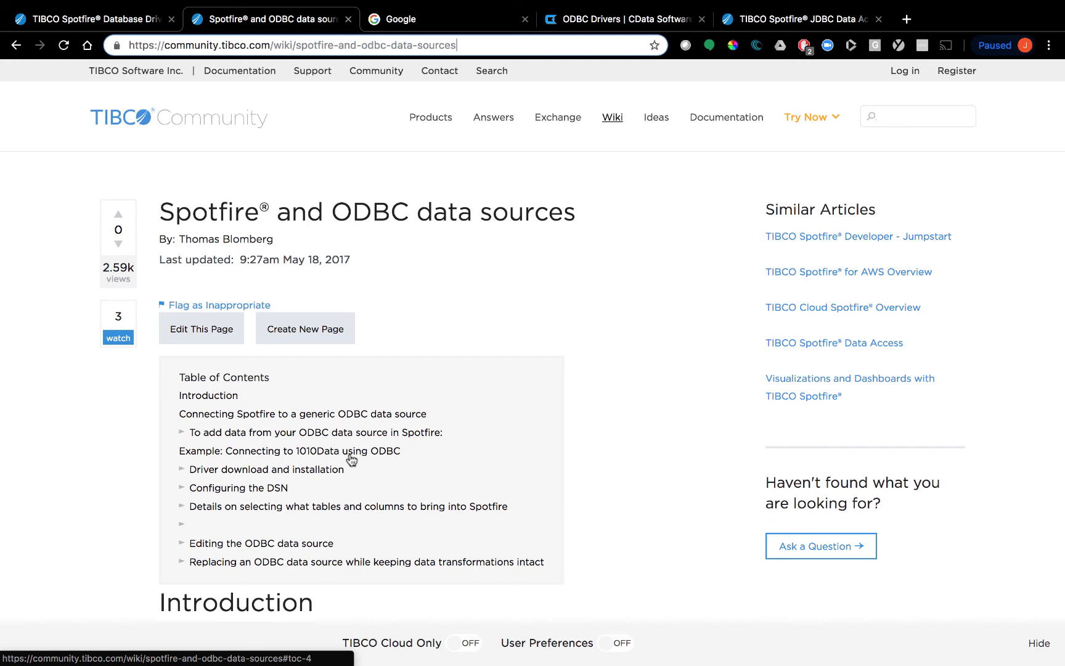
- Search Google for "snowflake odbc"
{"action": "left_click", "coordinate": [399, 24]}
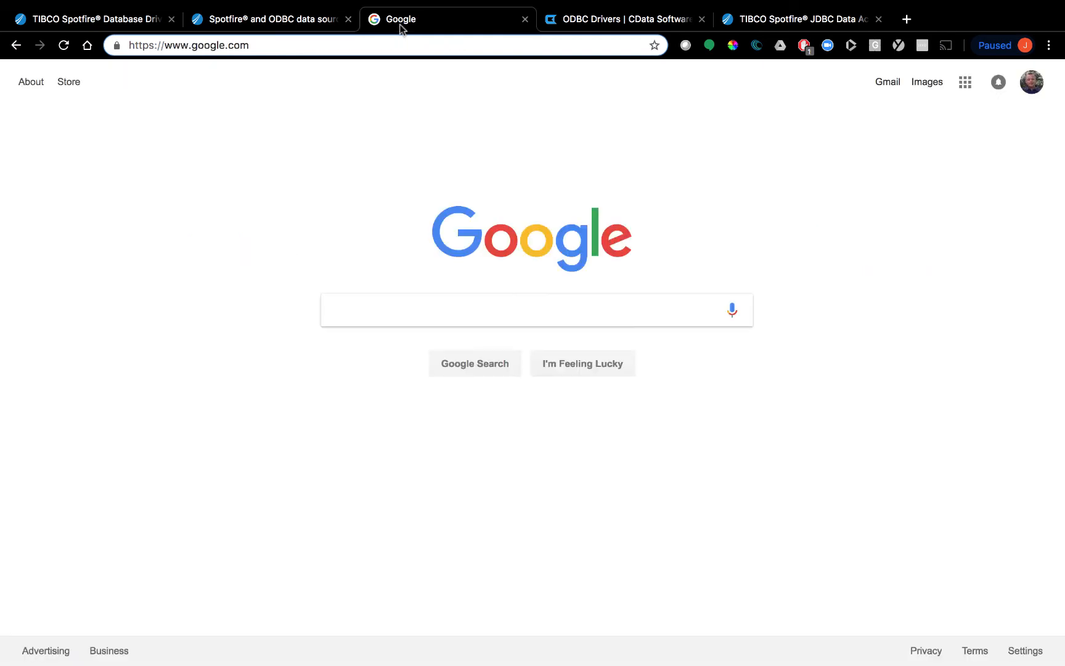
{"action": "left_click", "coordinate": [412, 311]}
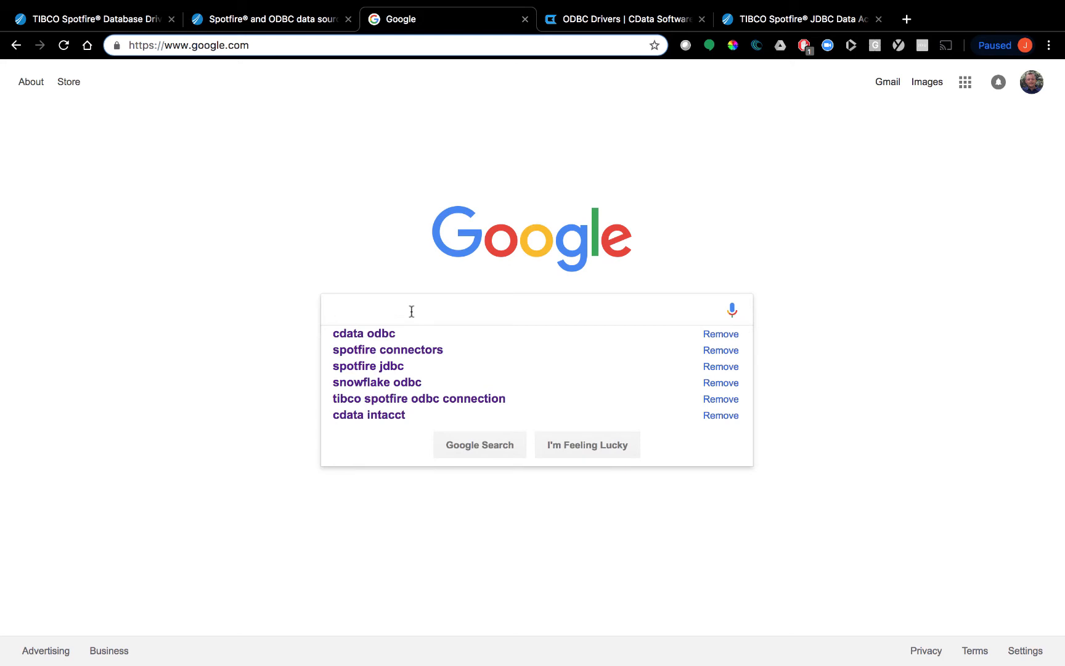
{"action": "type", "text": "snowflak"}
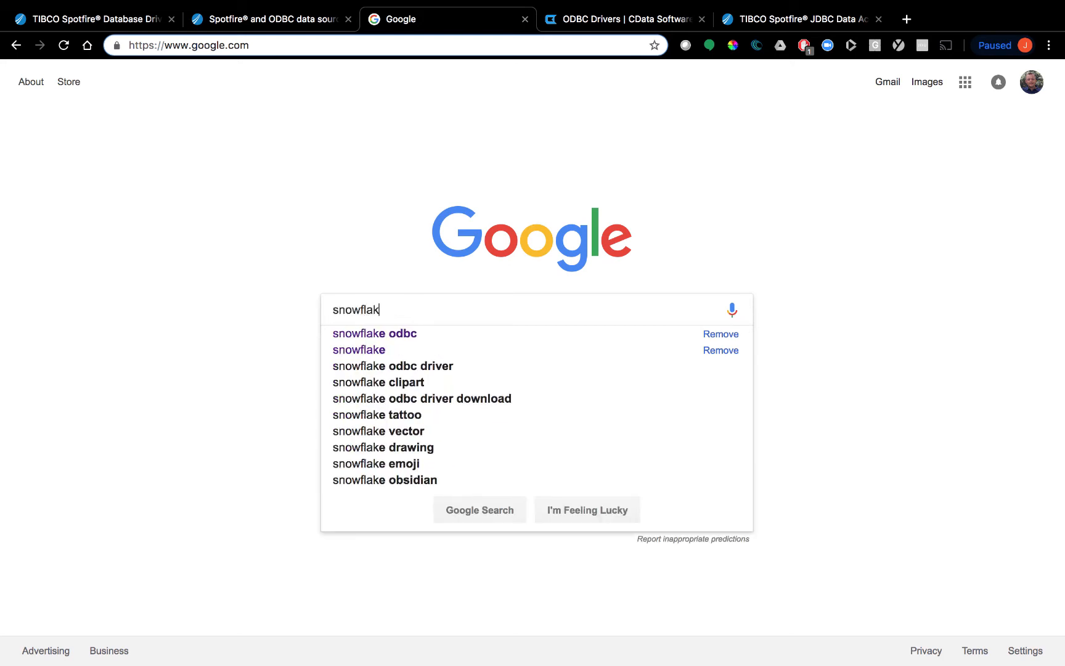
{"action": "type", "text": "e"}
{"action": "key", "text": "Down"}
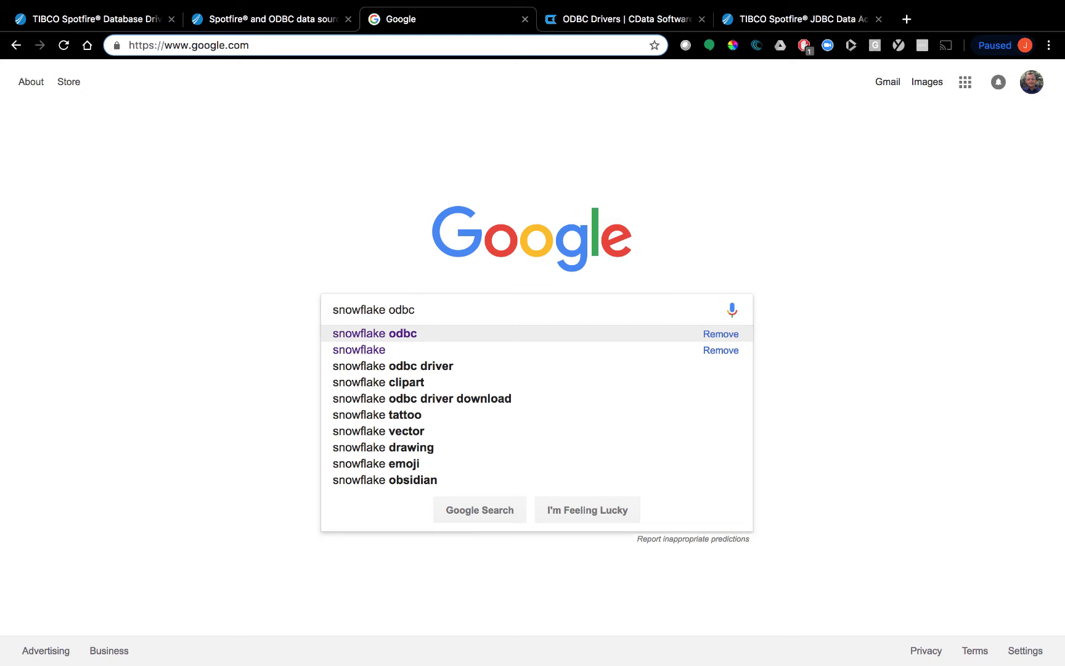
{"action": "key", "text": "Return"}
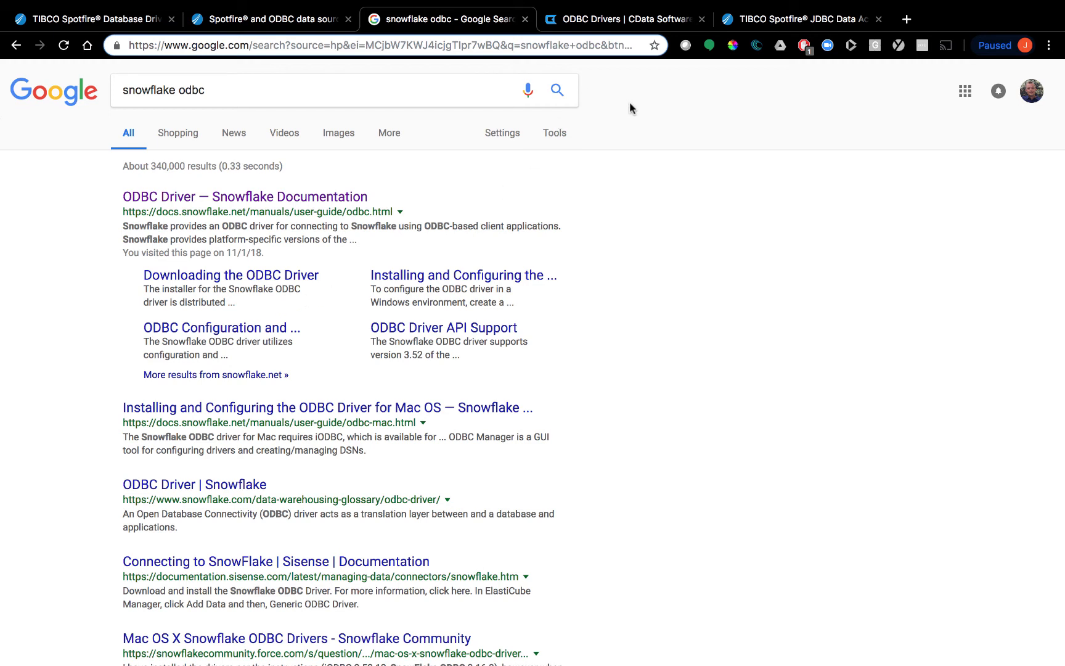
- Review the supported sources on CData's ODBC Drivers page, and switch to the TIBCO Spotfire JDBC data access page
{"action": "left_click", "coordinate": [609, 27]}
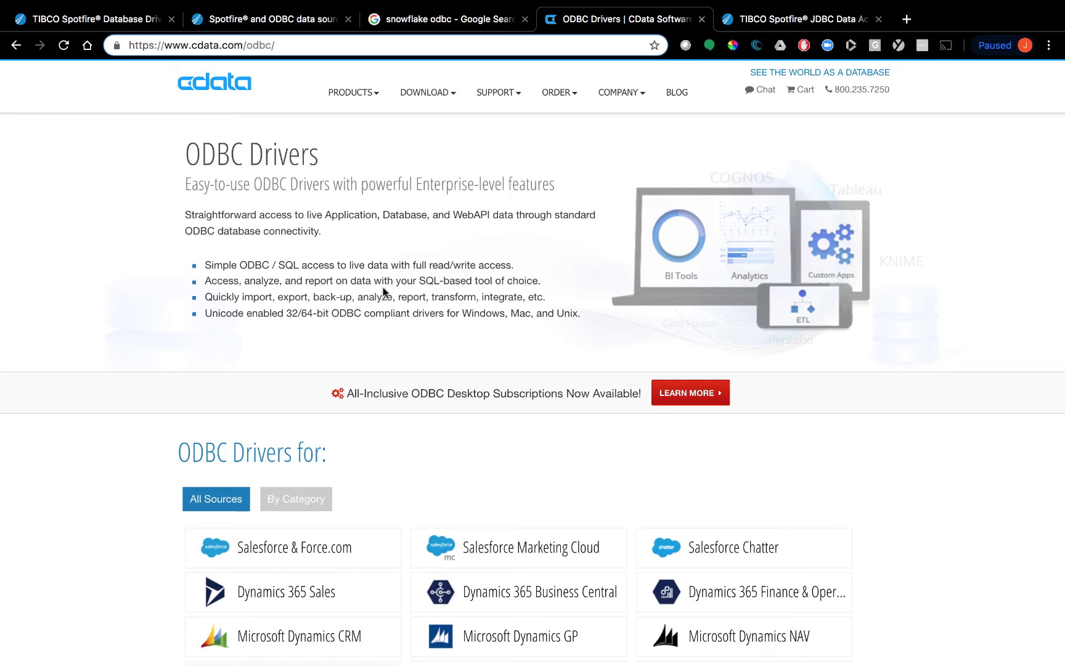
{"action": "scroll", "coordinate": [421, 352], "scroll_direction": "down", "scroll_amount": 4}
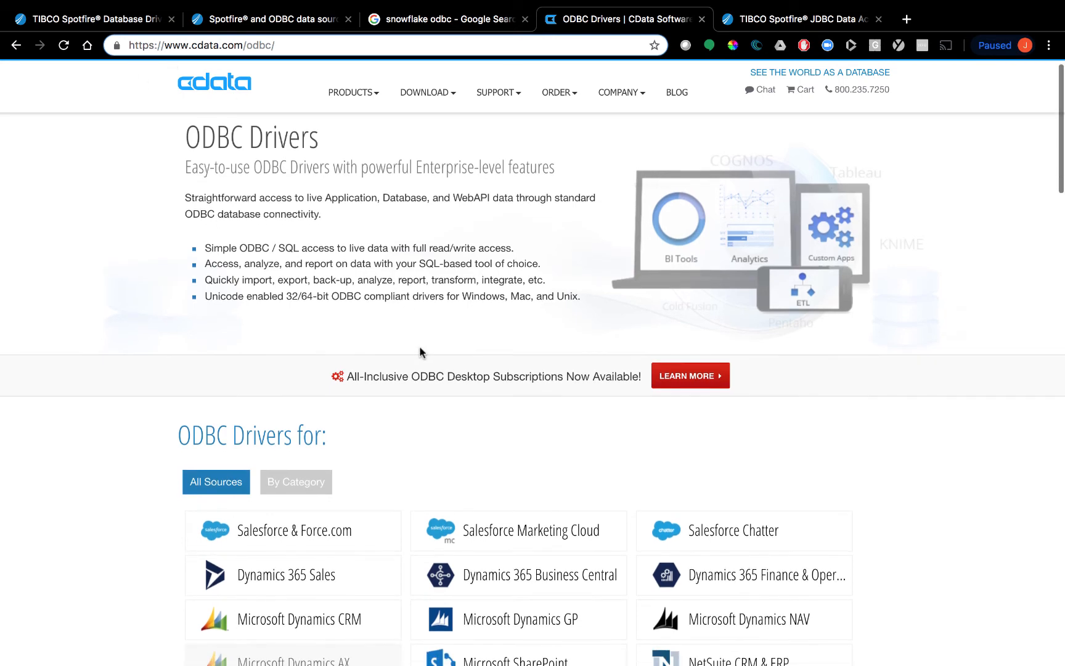
{"action": "scroll", "coordinate": [421, 352], "scroll_direction": "down", "scroll_amount": 5}
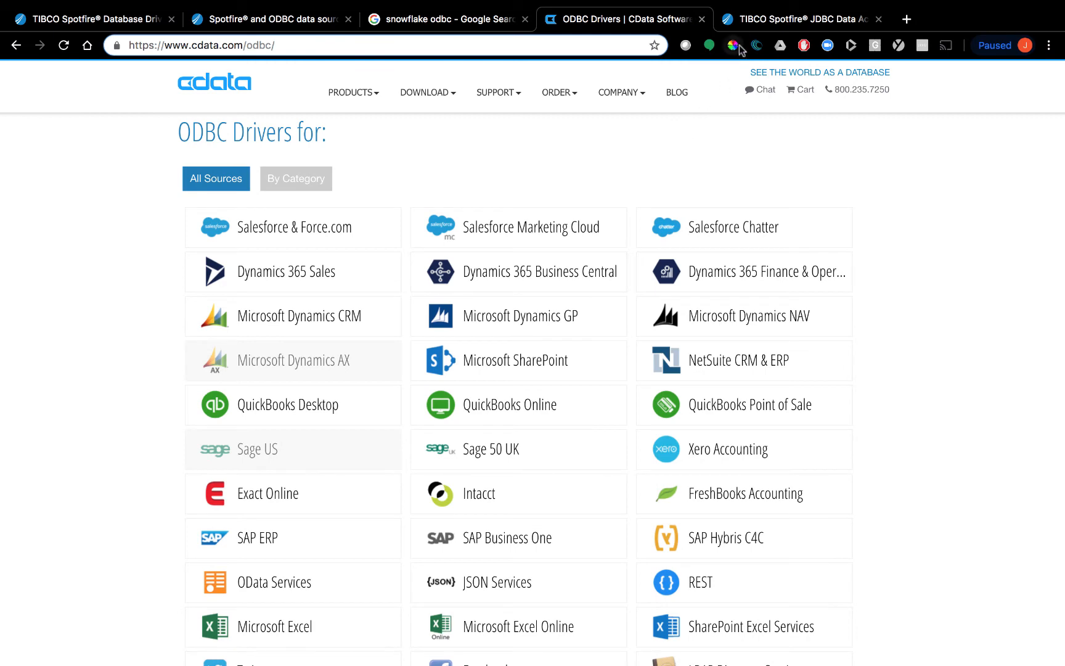
{"action": "left_click", "coordinate": [750, 22]}
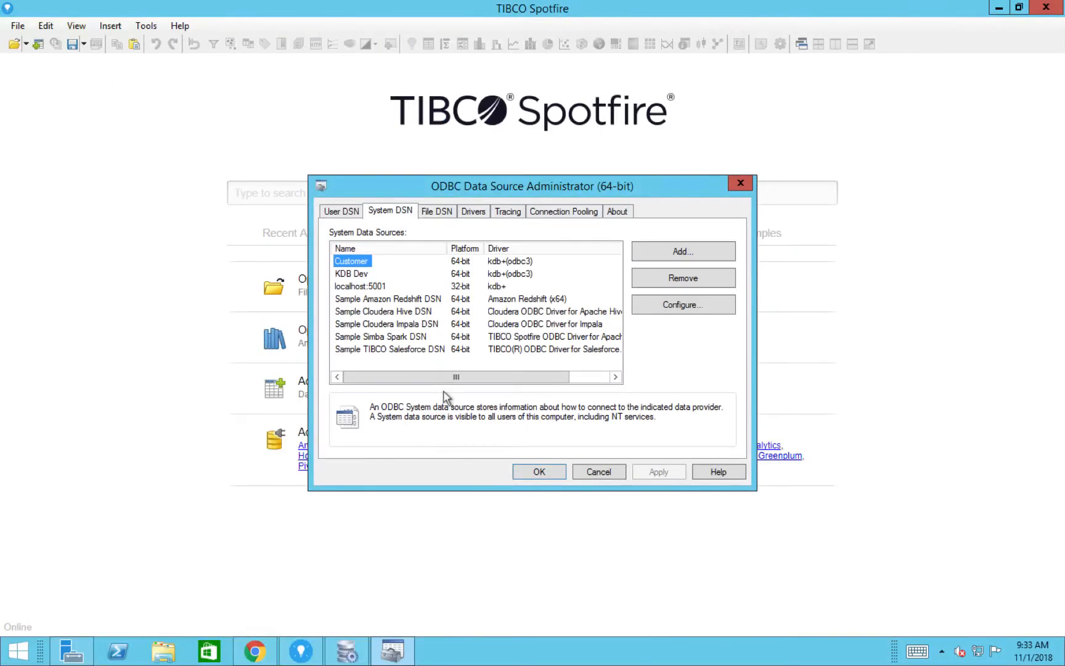
- Close the ODBC Data Source Administrator, reopen it through ODBC Data Sources (64-bit), and show the system data sources
{"action": "left_click", "coordinate": [740, 183]}
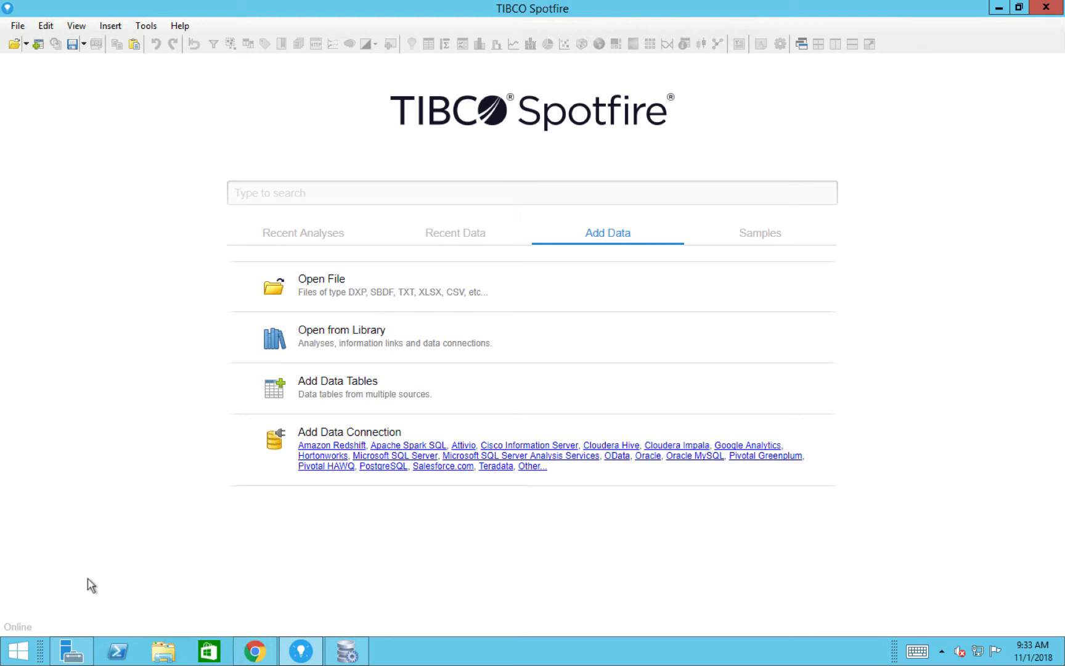
{"action": "left_click", "coordinate": [25, 649]}
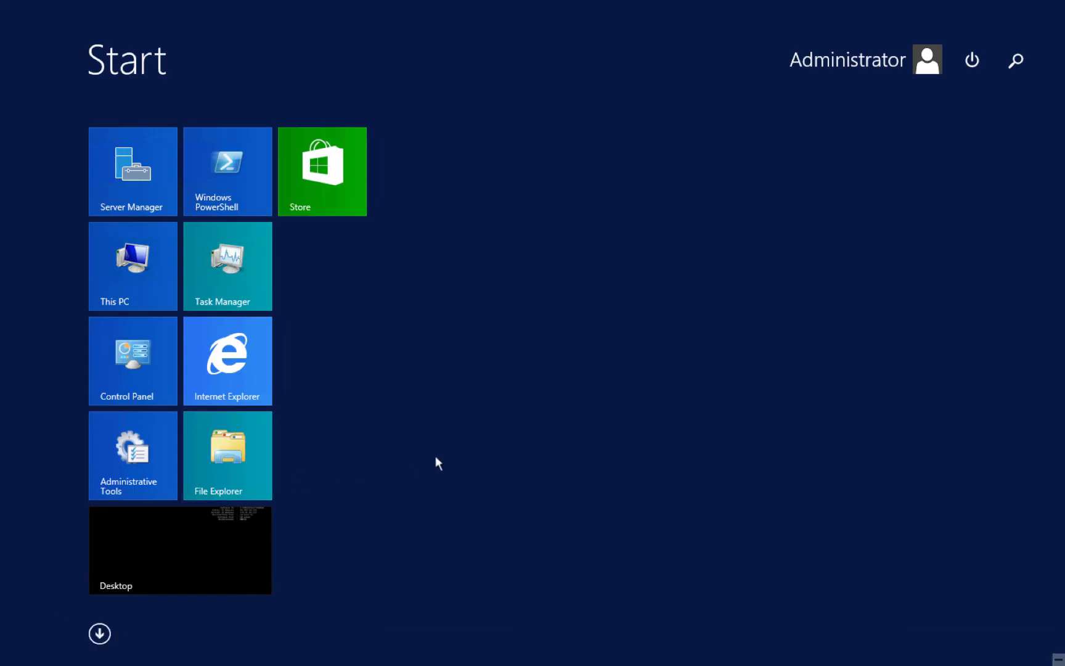
{"action": "type", "text": "odbc Data Sources (64-bit"}
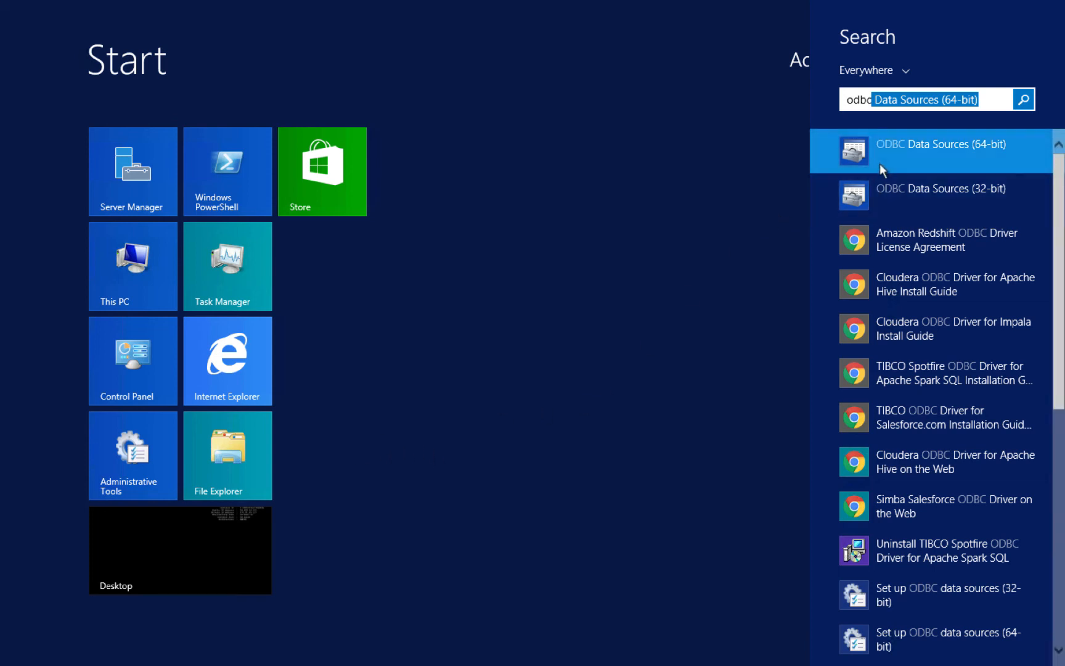
{"action": "left_click", "coordinate": [899, 157]}
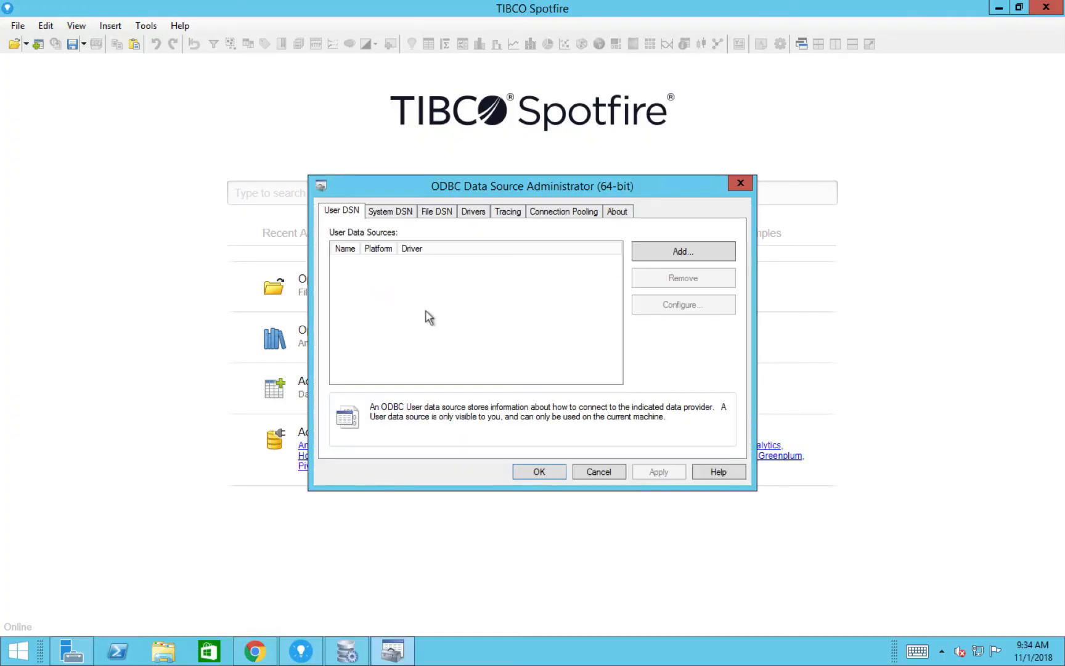
{"action": "left_click", "coordinate": [400, 212]}
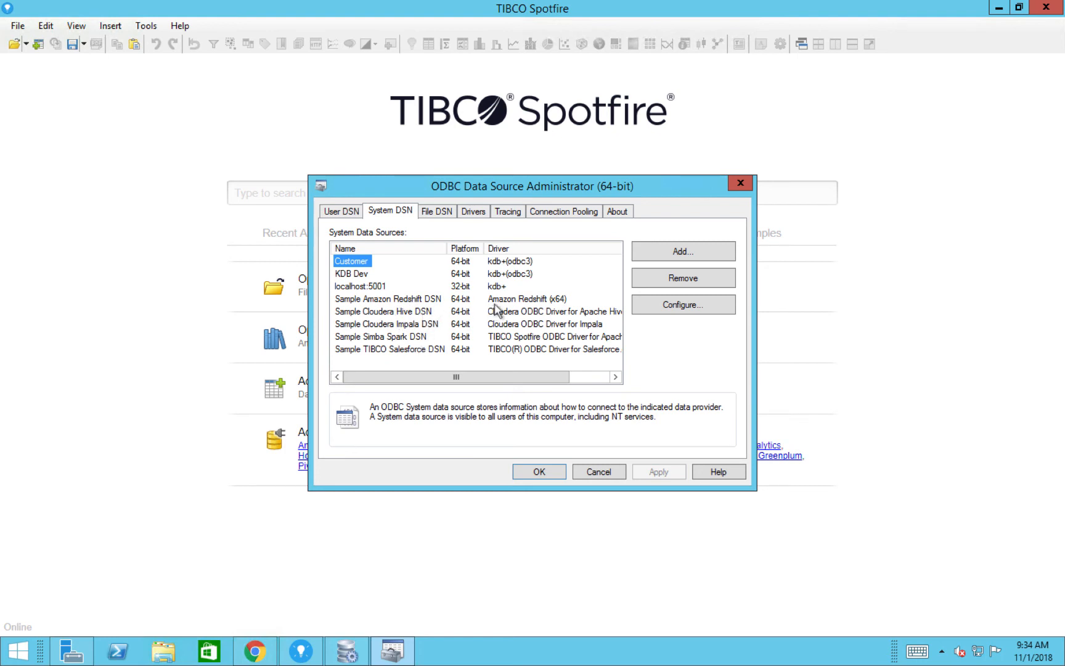
{"action": "left_click", "coordinate": [672, 256]}
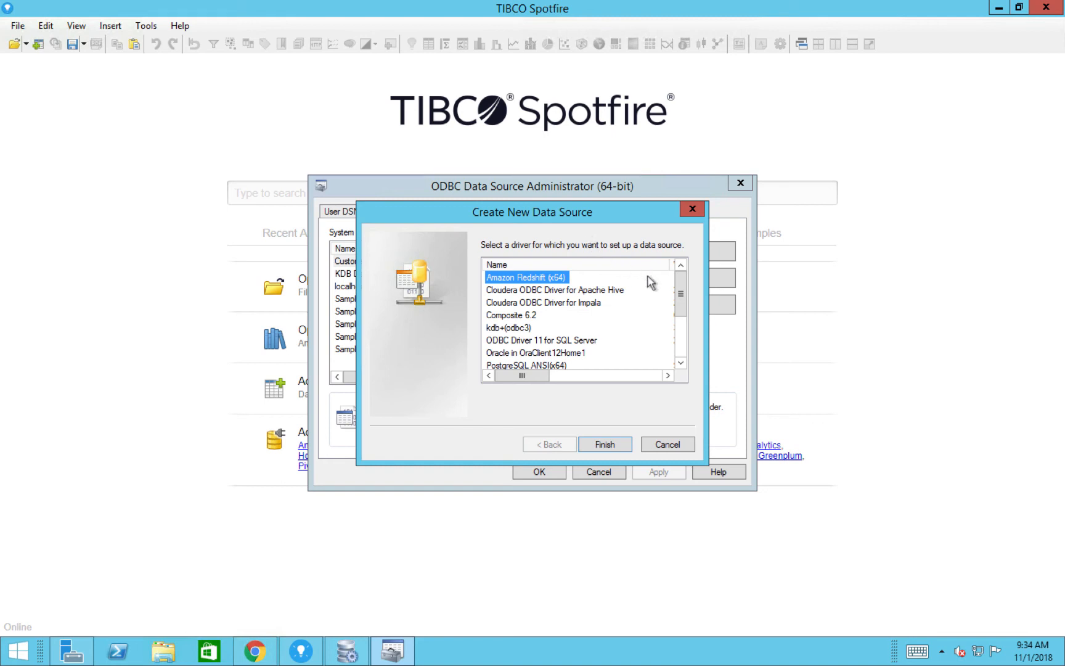
{"action": "mouse_move", "coordinate": [682, 291]}
{"action": "left_mouse_down"}
{"action": "mouse_move", "coordinate": [682, 341]}
{"action": "mouse_move", "coordinate": [686, 299]}
{"action": "left_mouse_up"}
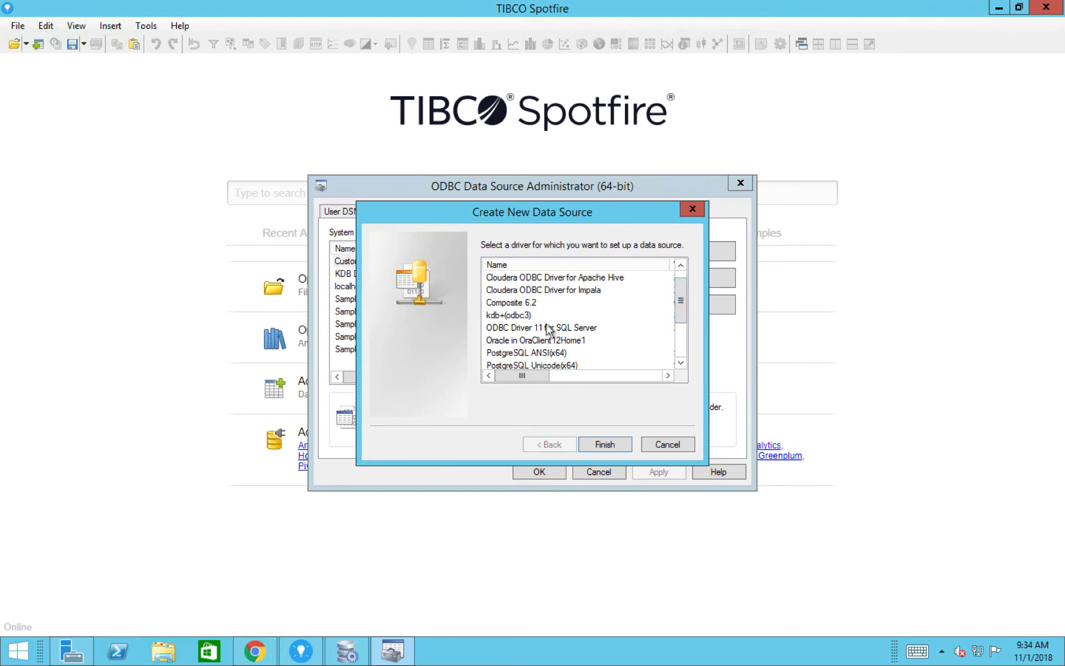
{"action": "left_click", "coordinate": [524, 316]}
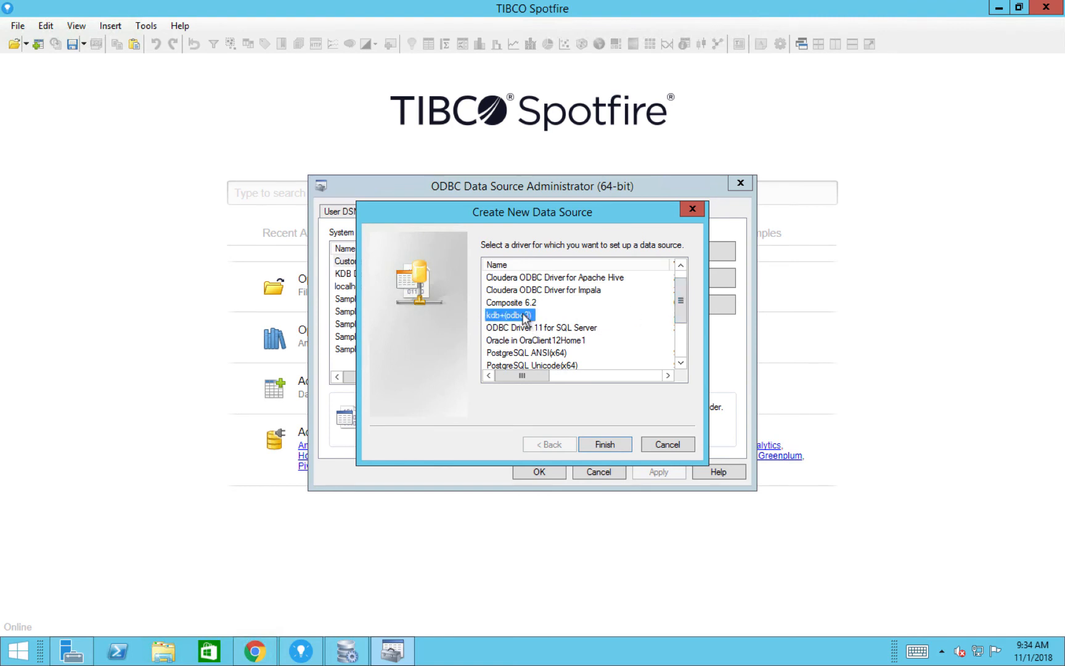
{"action": "left_click", "coordinate": [604, 444]}
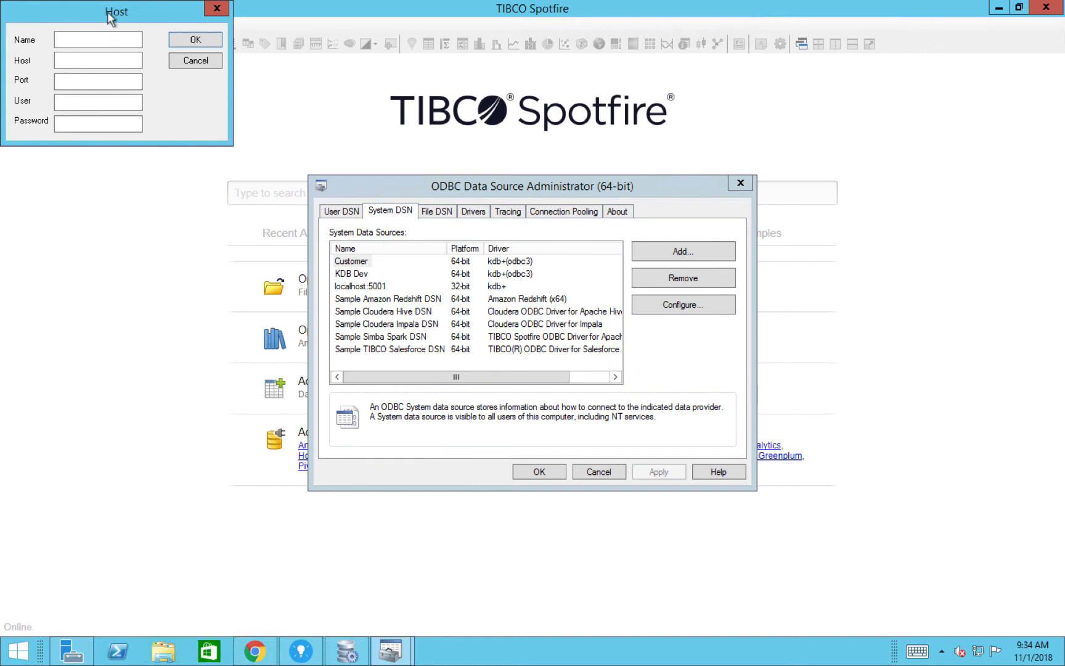
{"action": "left_click_drag", "start_coordinate": [110, 11], "coordinate": [281, 74]}
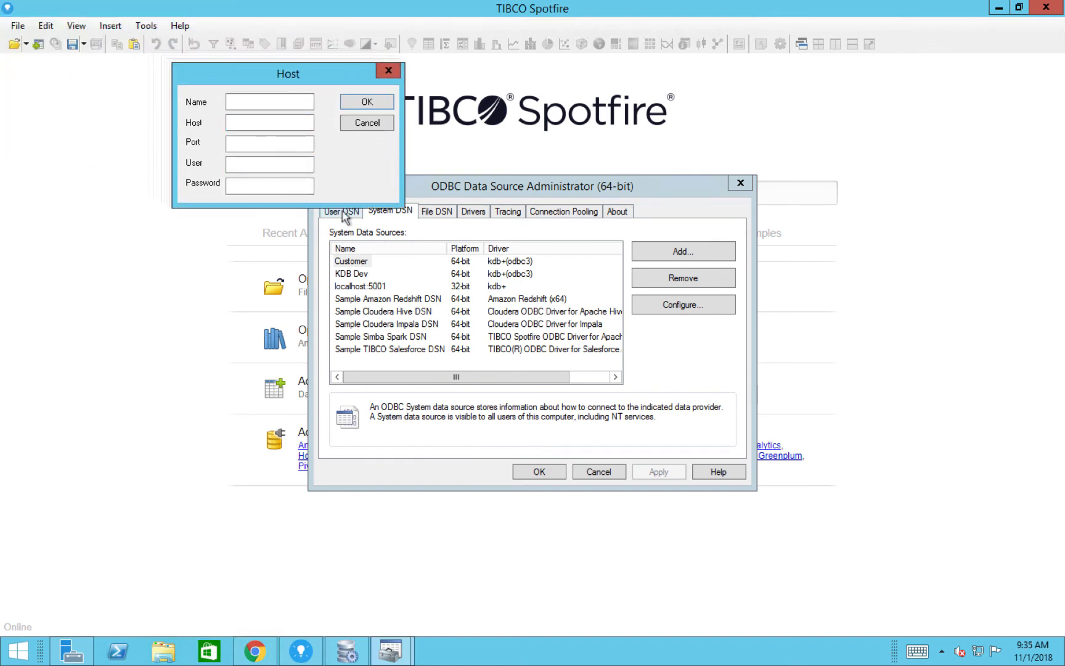
{"action": "left_click", "coordinate": [367, 123]}
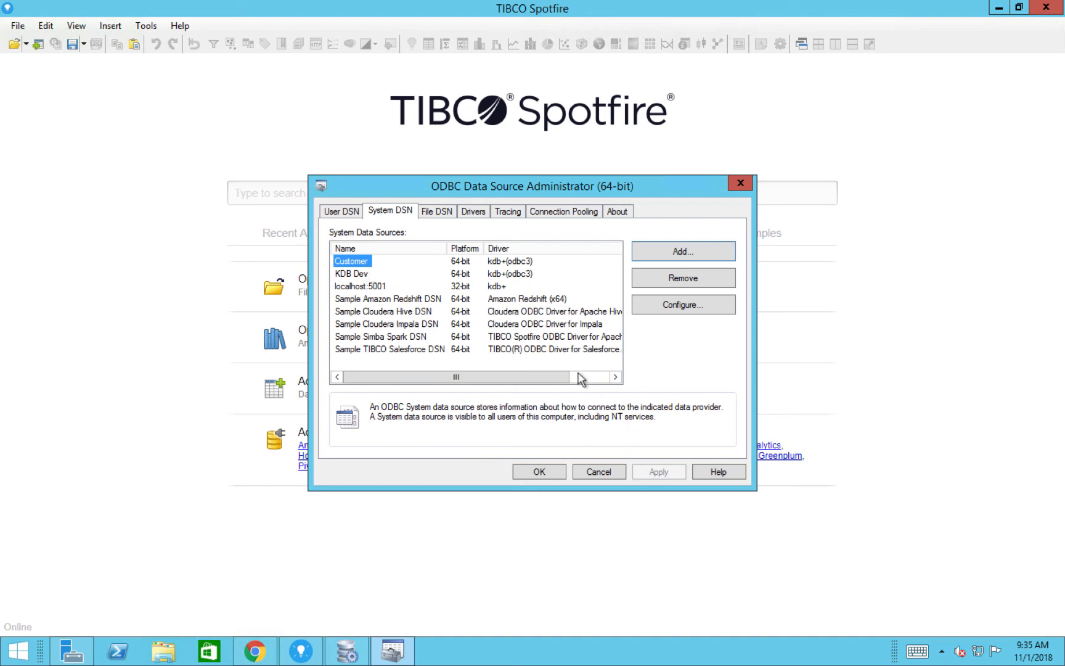
{"action": "left_click", "coordinate": [541, 473]}
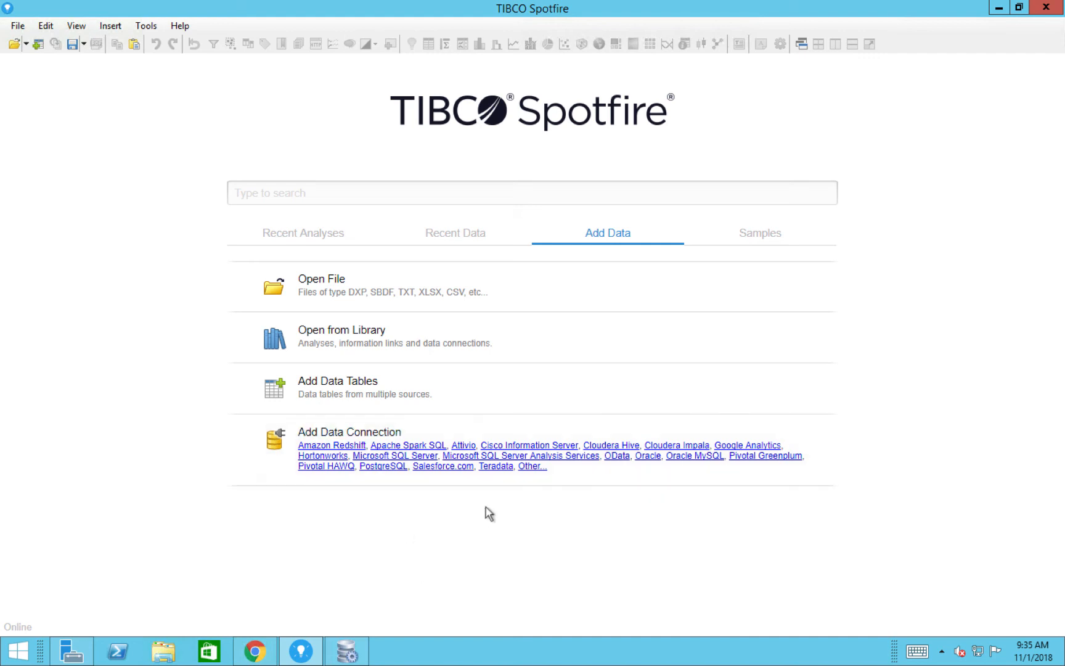
- Start adding a data table in Spotfire from a source outside the listed connectors, using Database as the source
{"action": "left_click", "coordinate": [532, 467]}
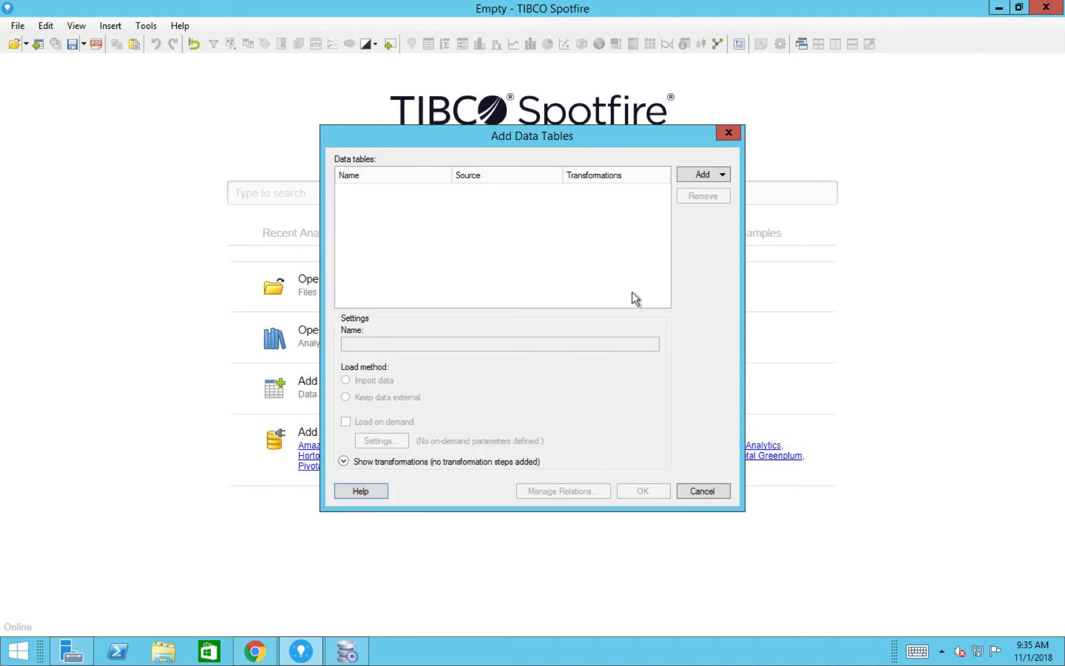
{"action": "left_click", "coordinate": [710, 178]}
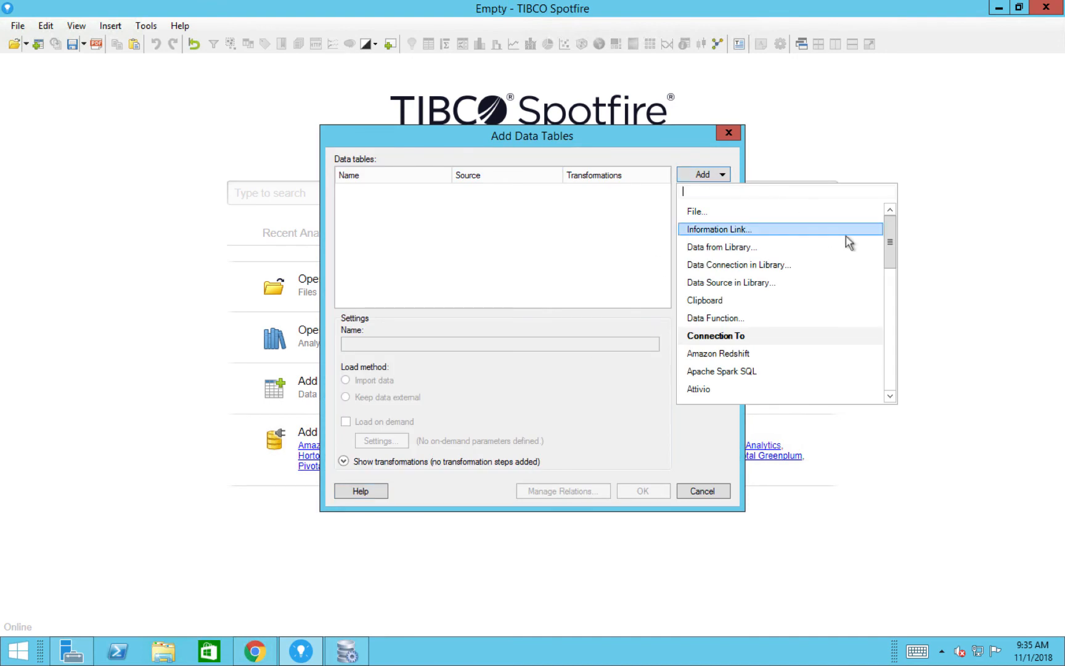
{"action": "left_click_drag", "start_coordinate": [891, 239], "coordinate": [894, 395]}
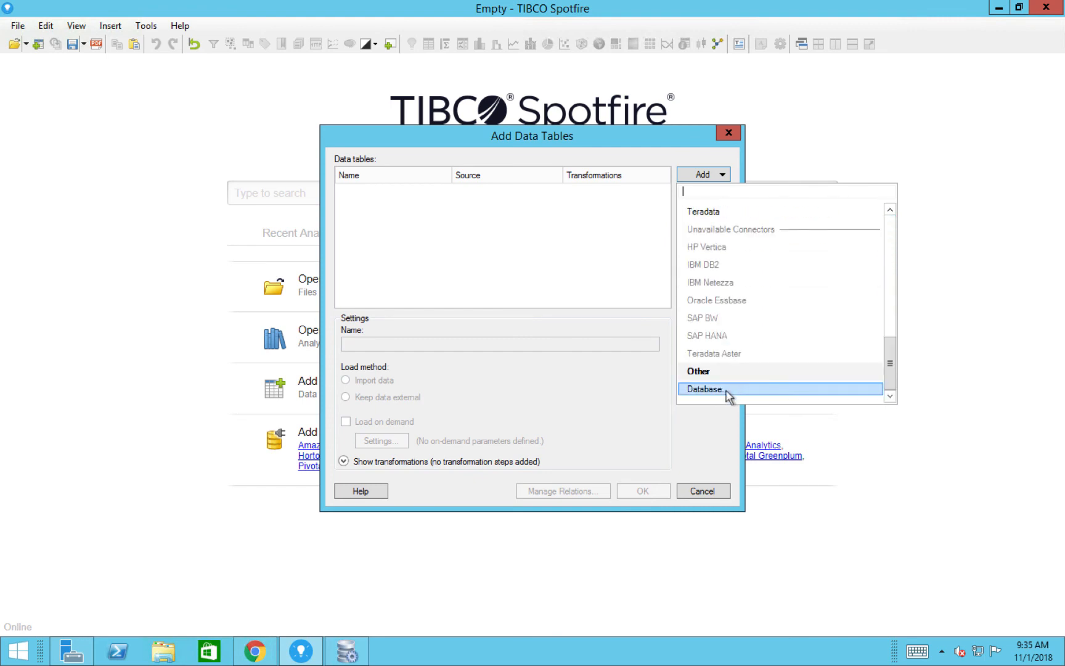
{"action": "left_click", "coordinate": [703, 390]}
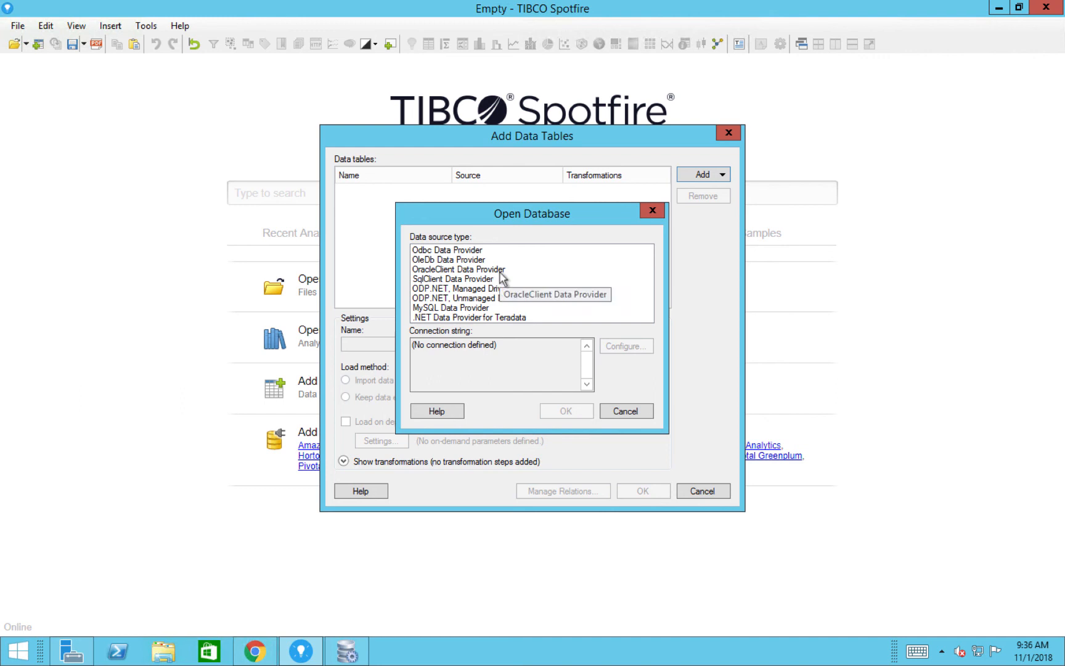
- Configure an Odbc Data Provider connection using the Customer system or user data source without login credentials, and open its table selection
{"action": "left_click", "coordinate": [475, 253]}
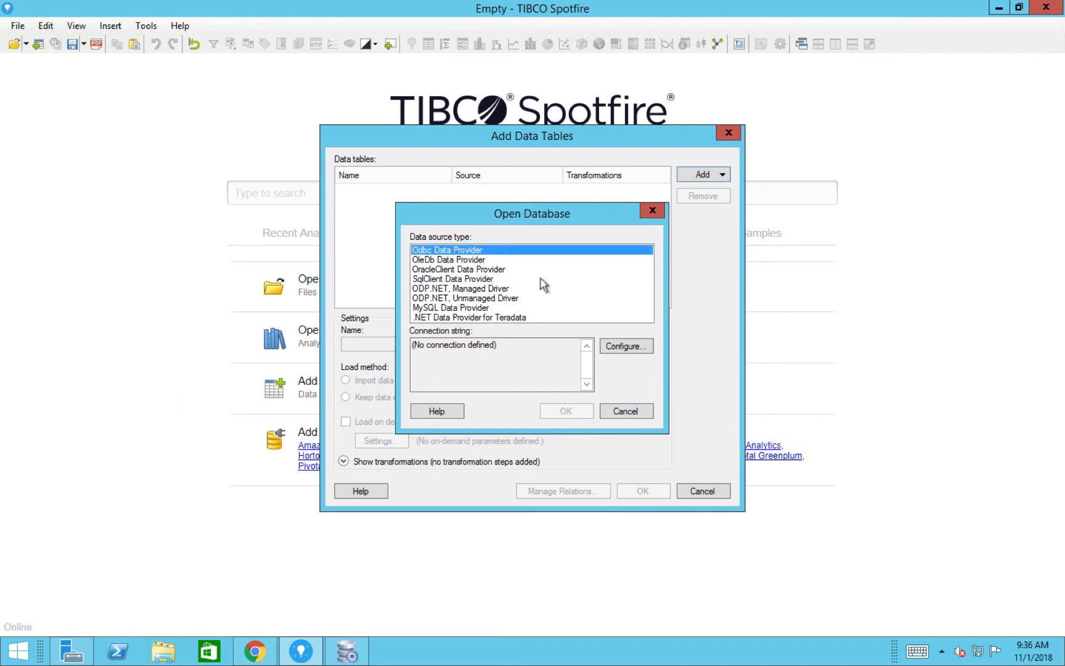
{"action": "left_click", "coordinate": [623, 345]}
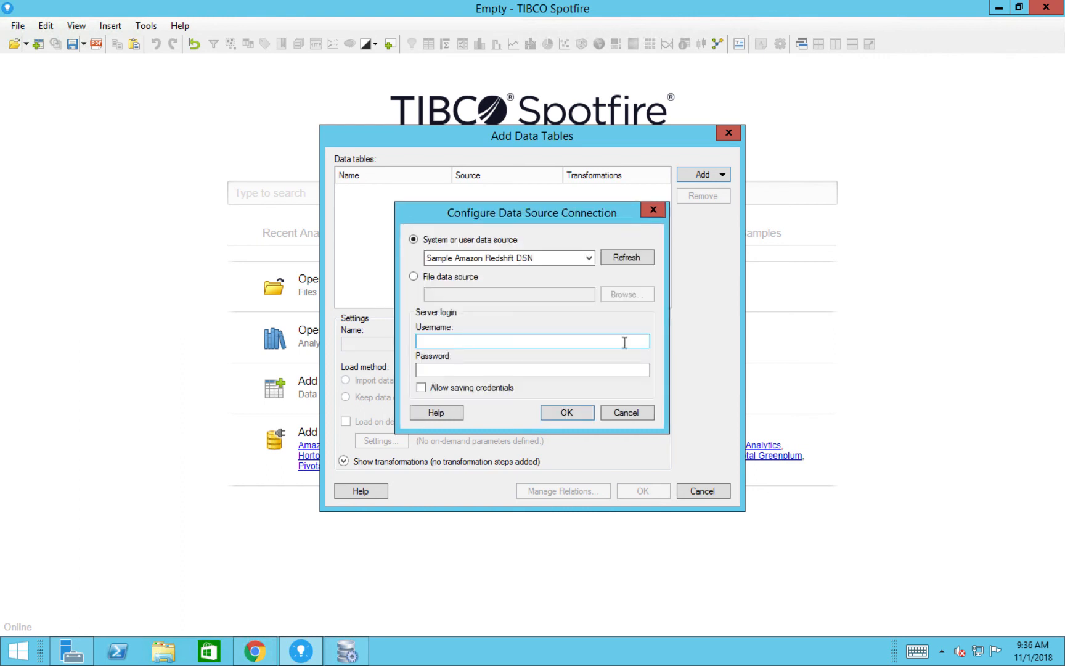
{"action": "left_click", "coordinate": [566, 261]}
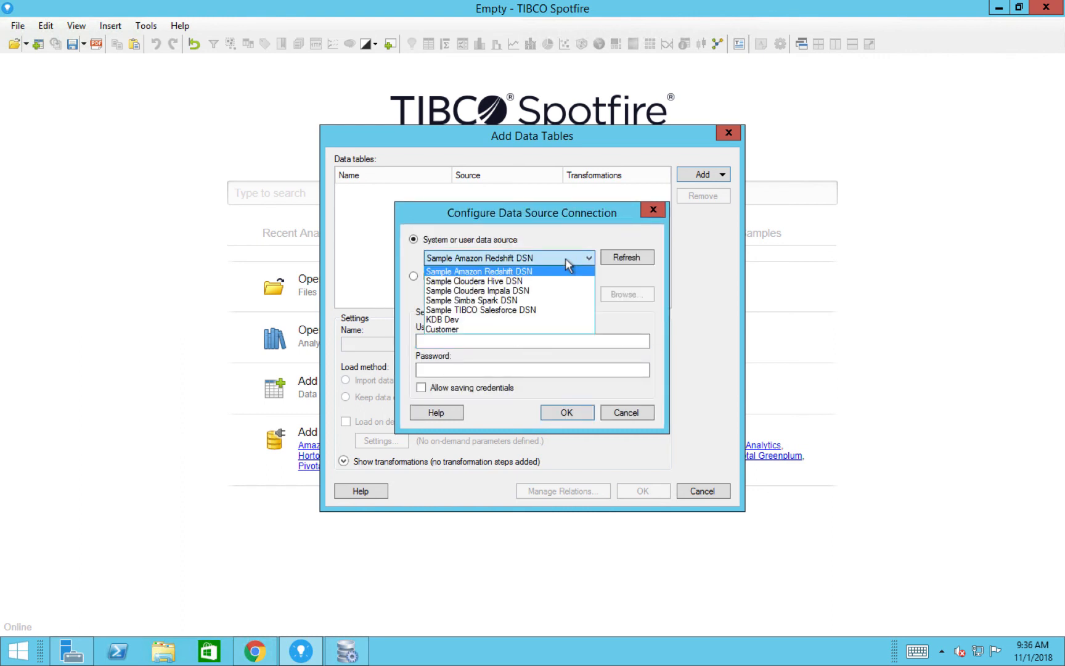
{"action": "left_click", "coordinate": [510, 330]}
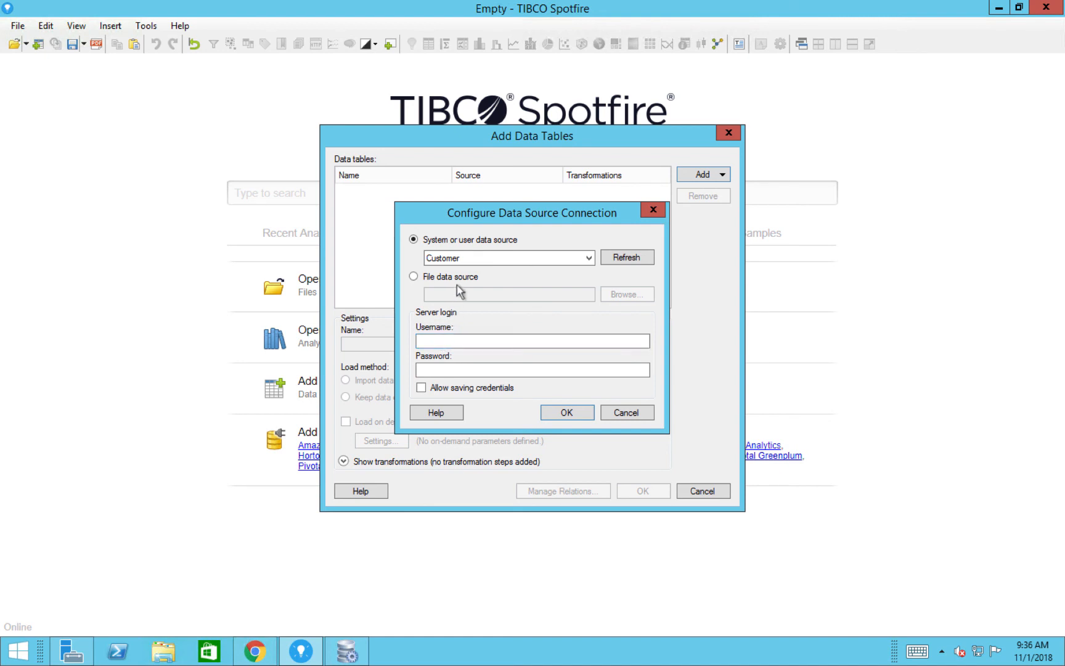
{"action": "left_click", "coordinate": [567, 414]}
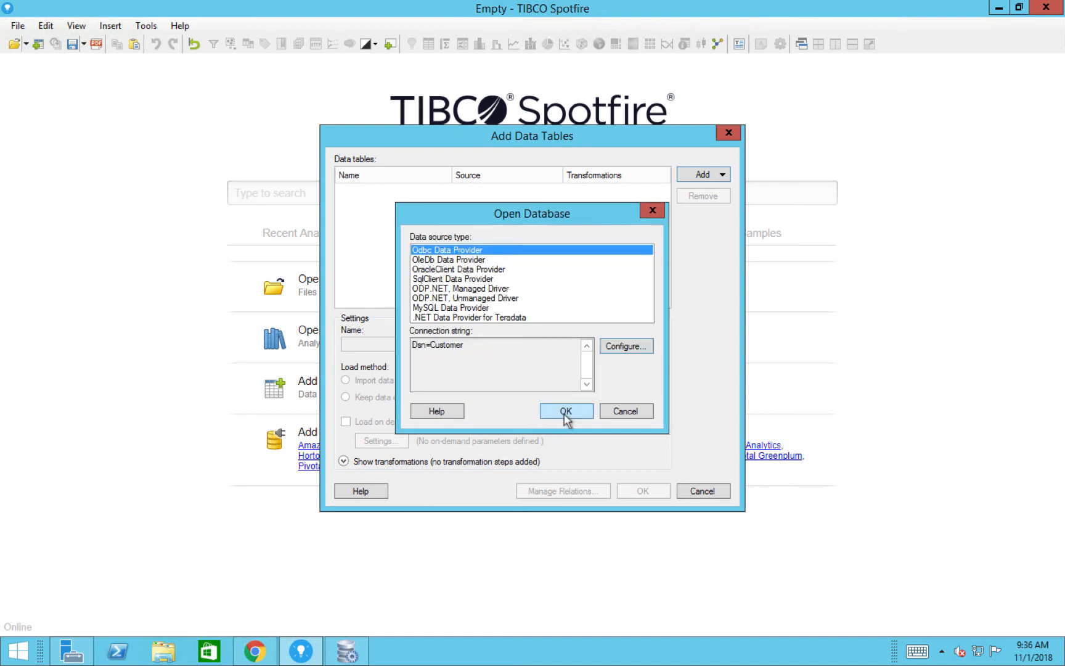
{"action": "left_click", "coordinate": [565, 412]}
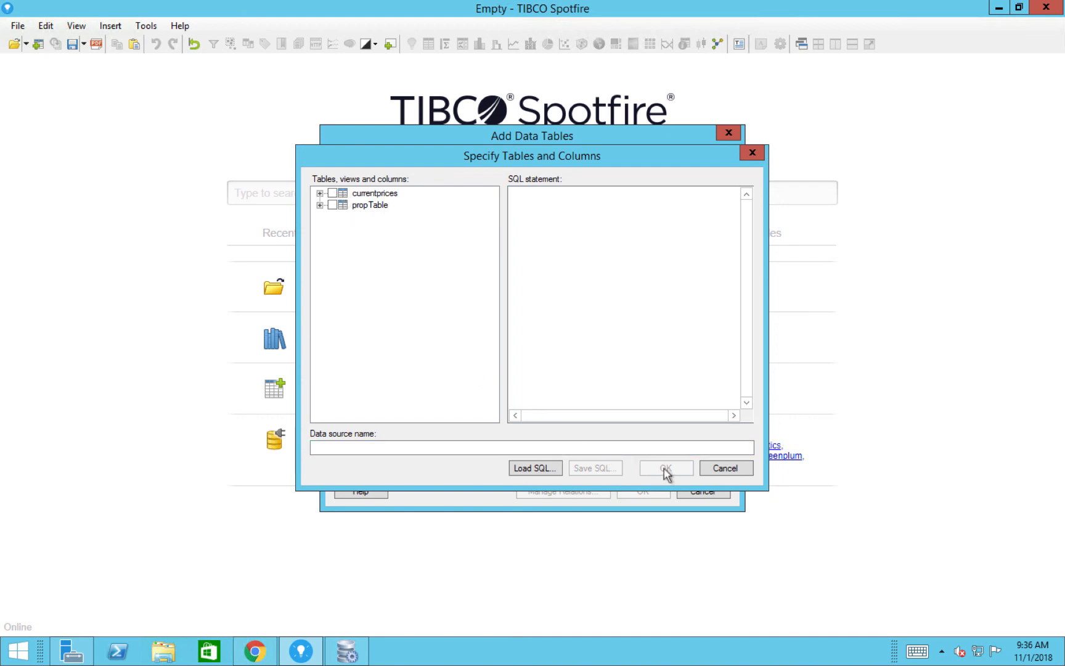
- Name the data source "sample" with the whole currentprices table selected, and cancel adding the data table
{"action": "left_click", "coordinate": [639, 445]}
{"action": "type", "text": "sample"}
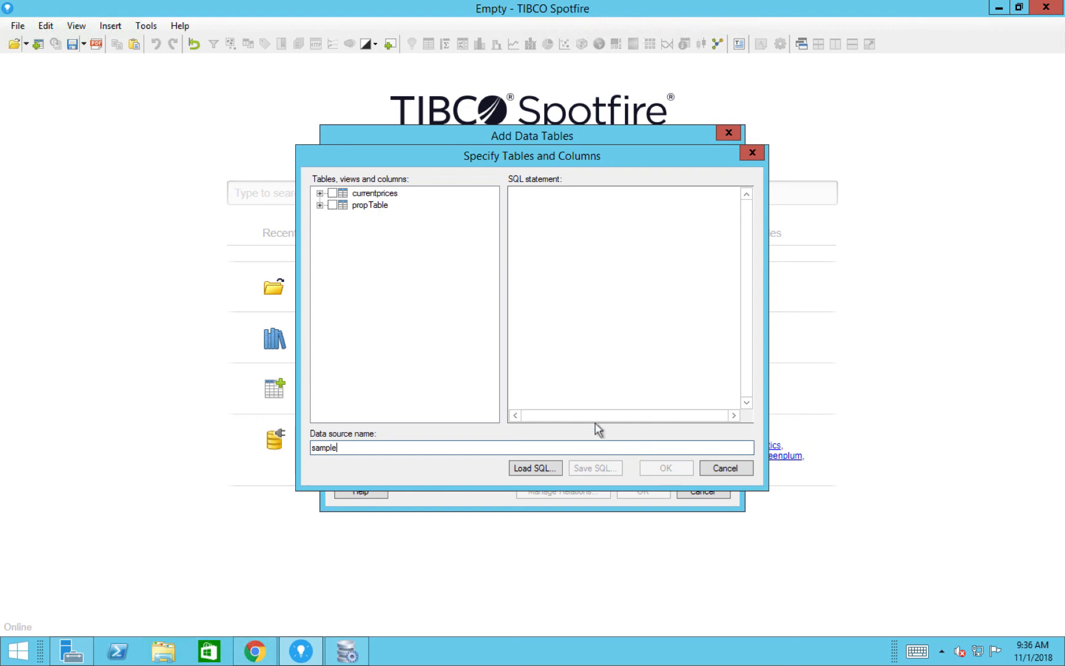
{"action": "left_click", "coordinate": [332, 193]}
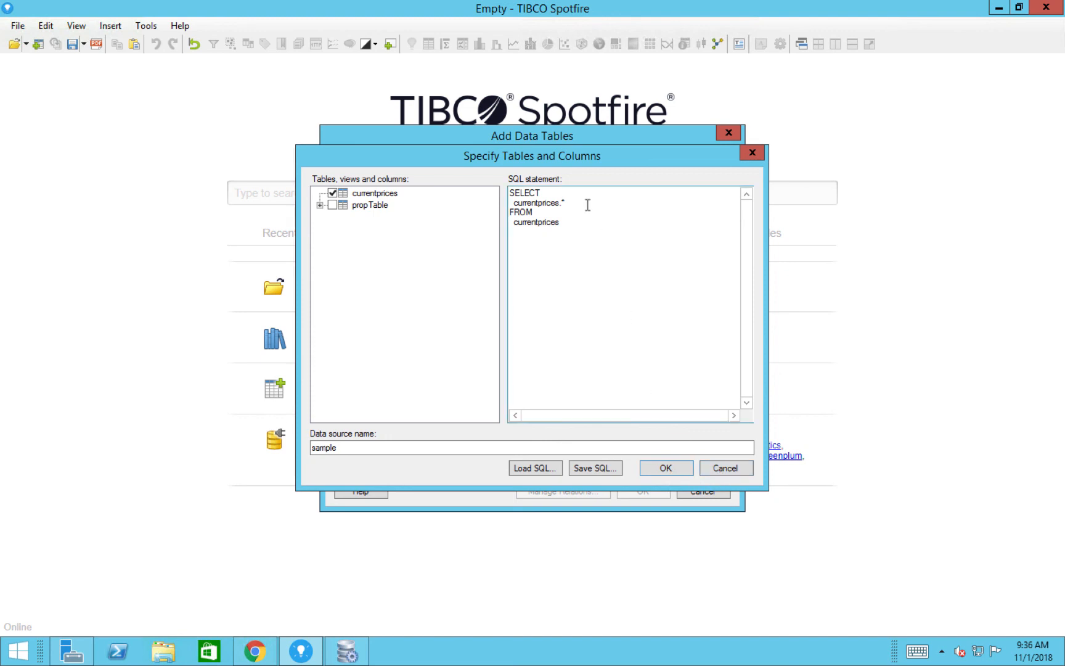
{"action": "left_click", "coordinate": [179, 28]}
{"action": "left_click", "coordinate": [745, 158]}
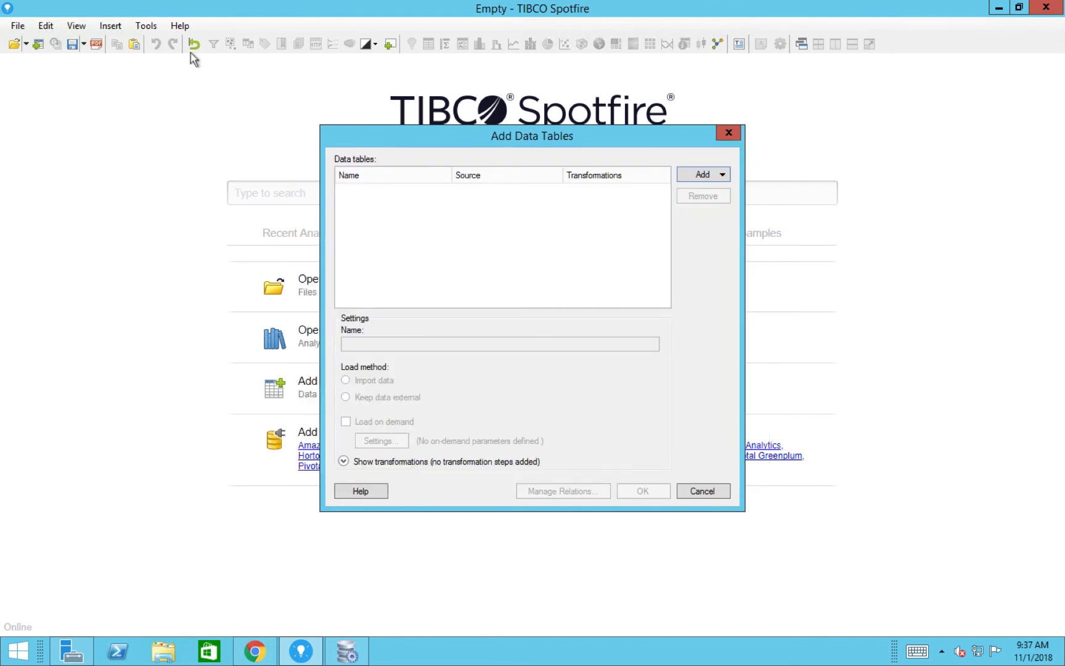
{"action": "left_click", "coordinate": [727, 133]}
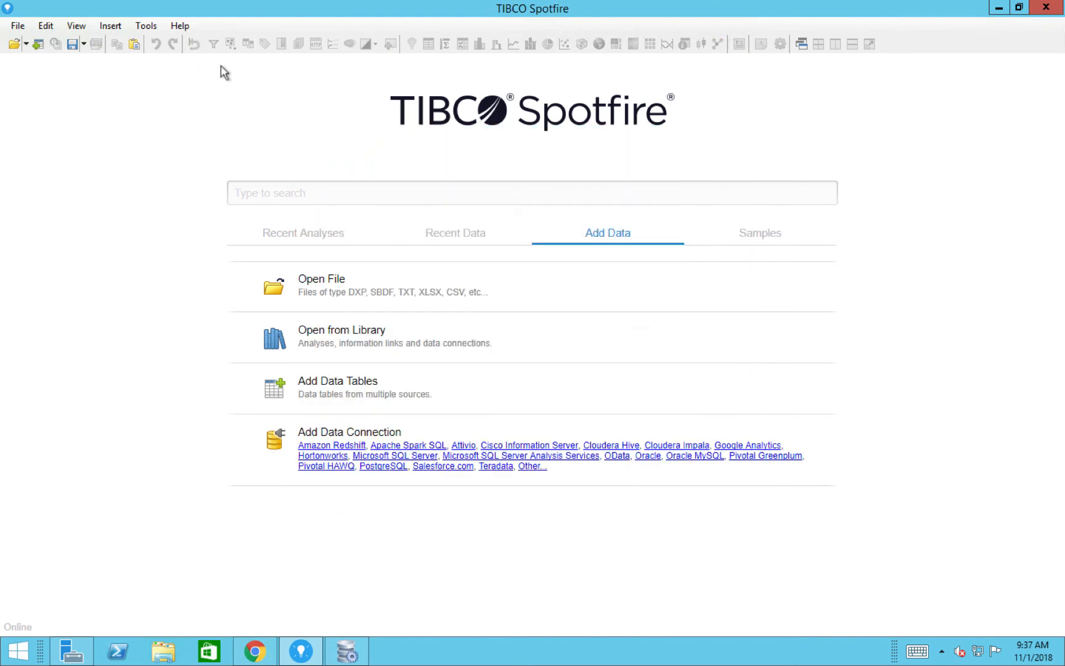
- Open the About TIBCO Spotfire information to check the installed version
{"action": "left_click", "coordinate": [177, 27]}
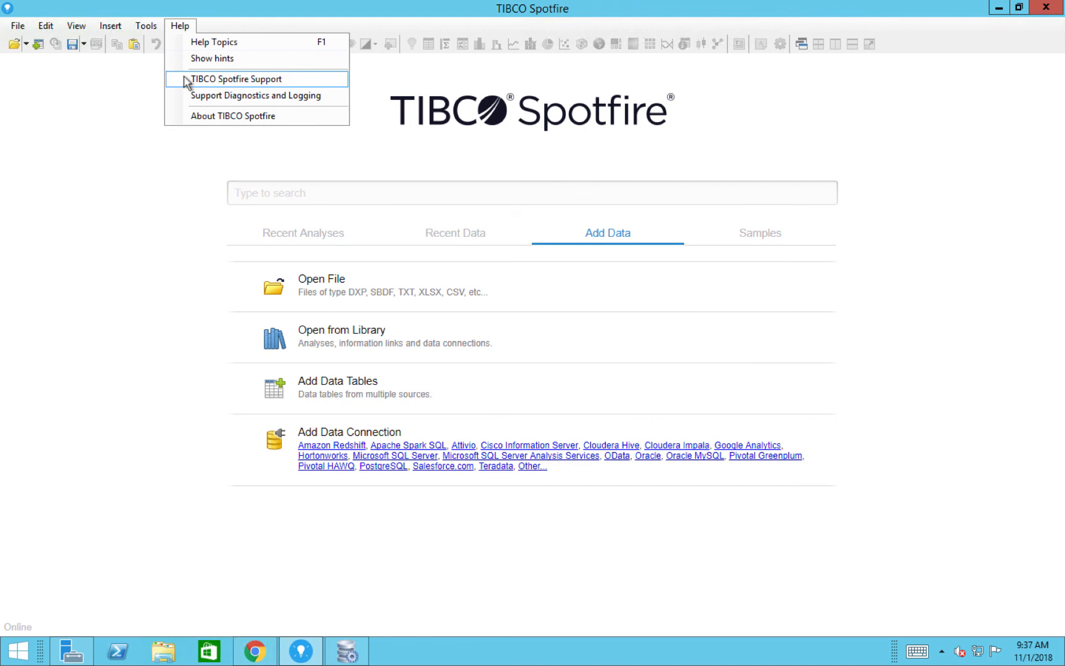
{"action": "left_click", "coordinate": [198, 117]}
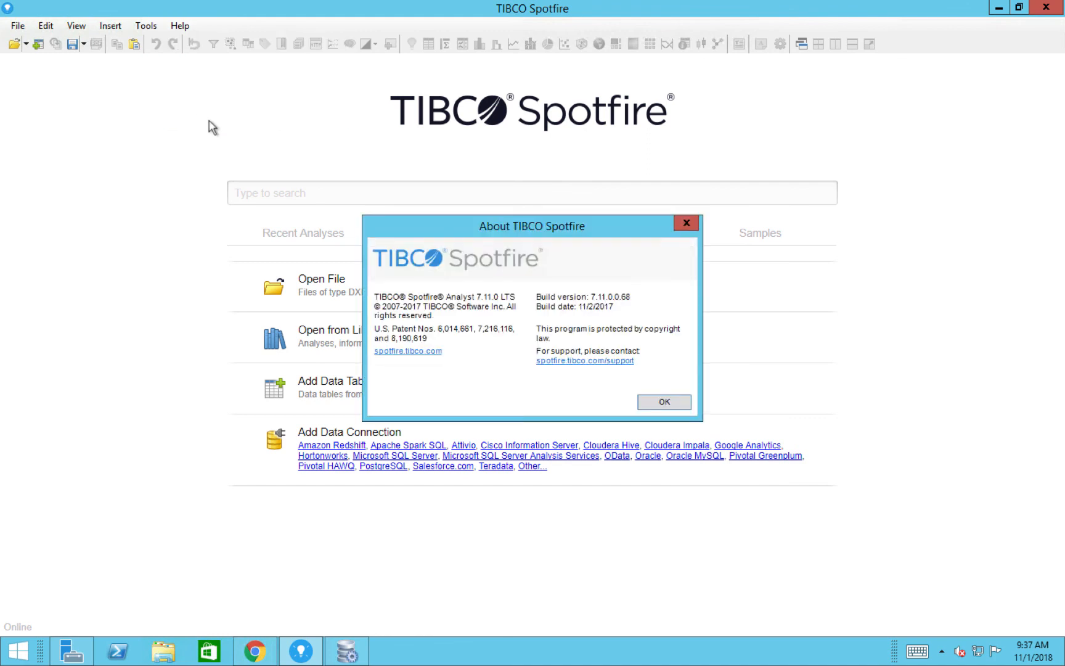